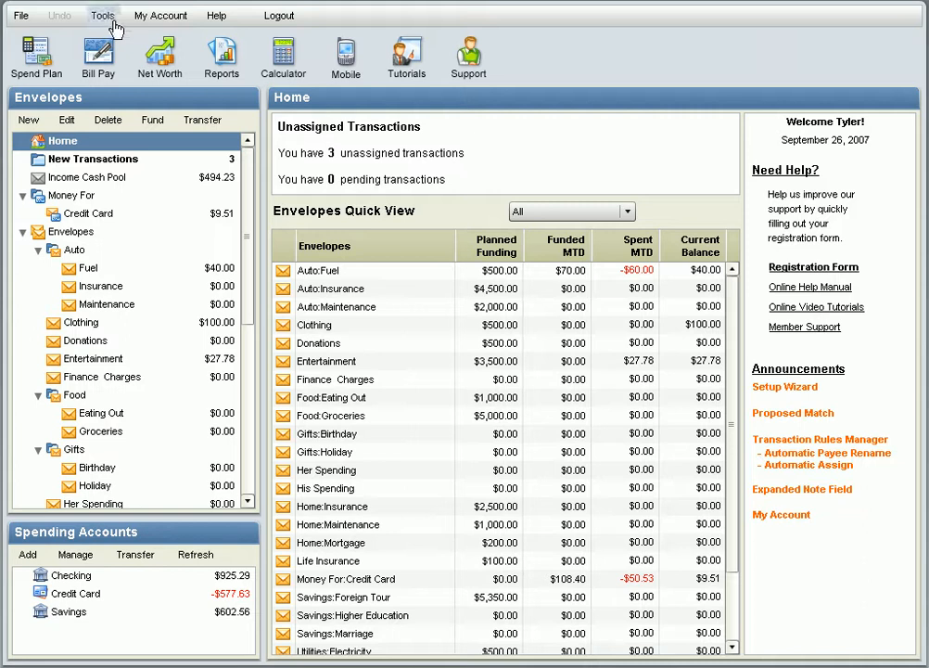
Reach the Transaction Rules Manager from the Tools menu
left_click(102, 16)
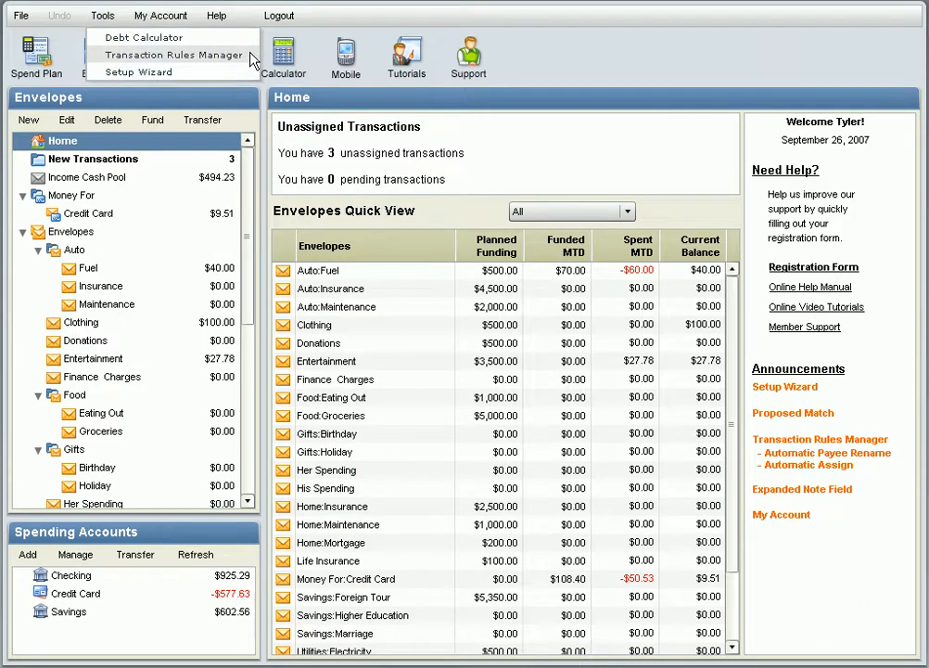
left_click(241, 55)
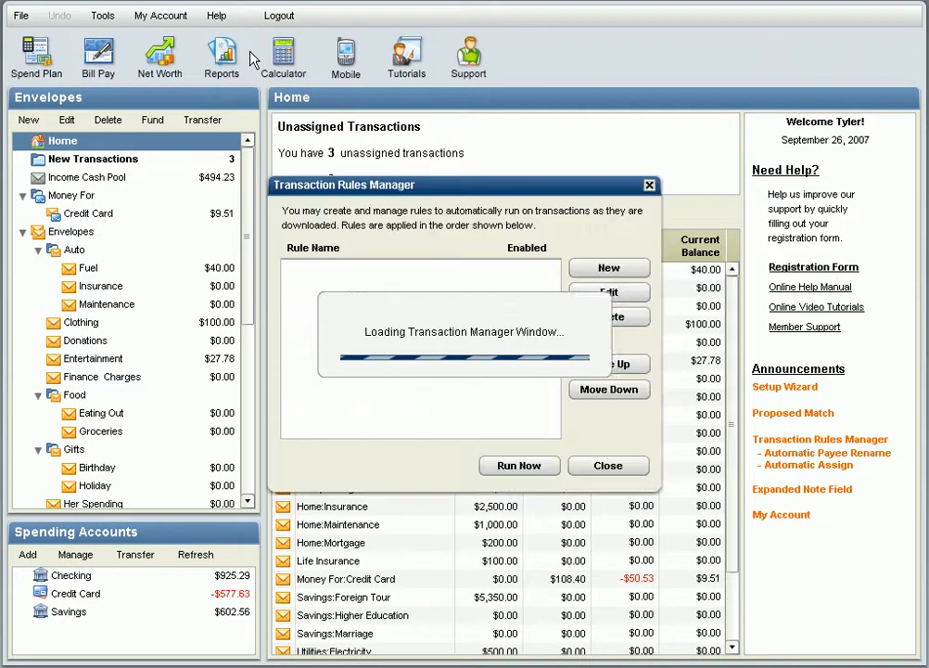
Name the new rule 'Mary's Clothing Store' with the payee condition containing 'MARY'
left_click(630, 270)
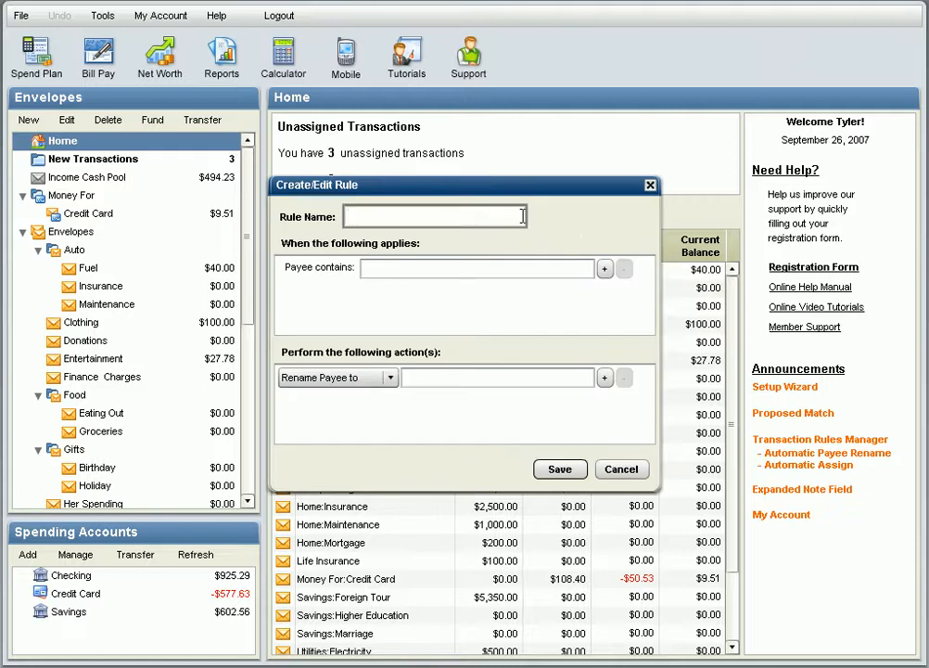
type("Mary's Clothing")
type(" Store")
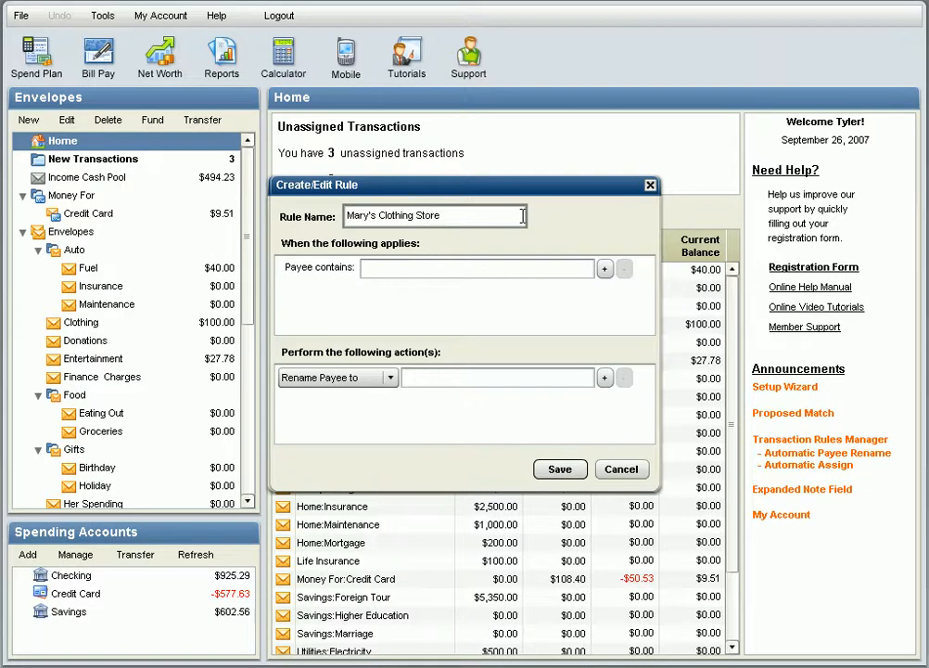
left_click(579, 269)
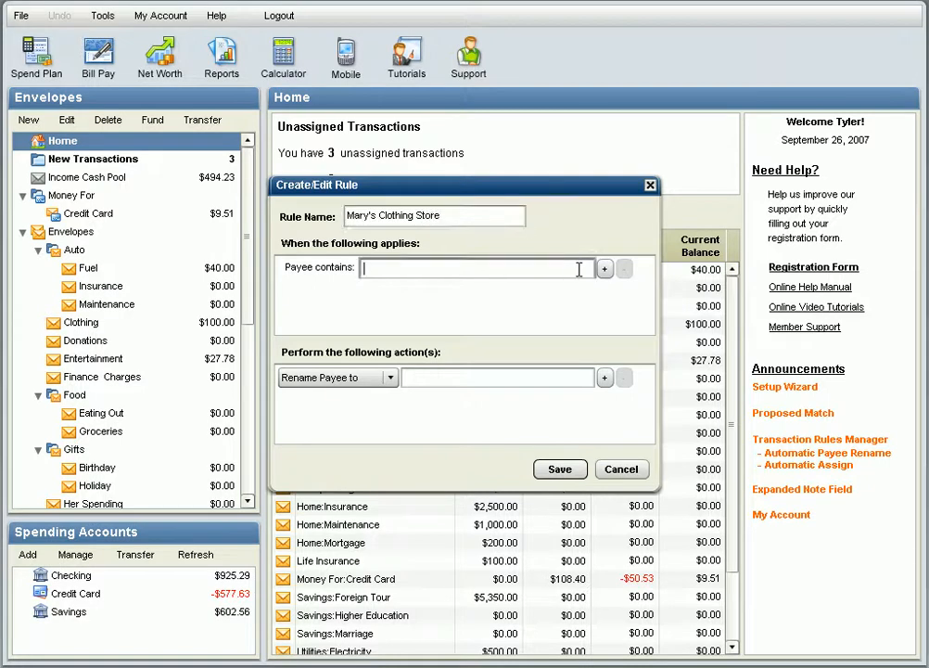
type("MA")
type("RYCLO#123")
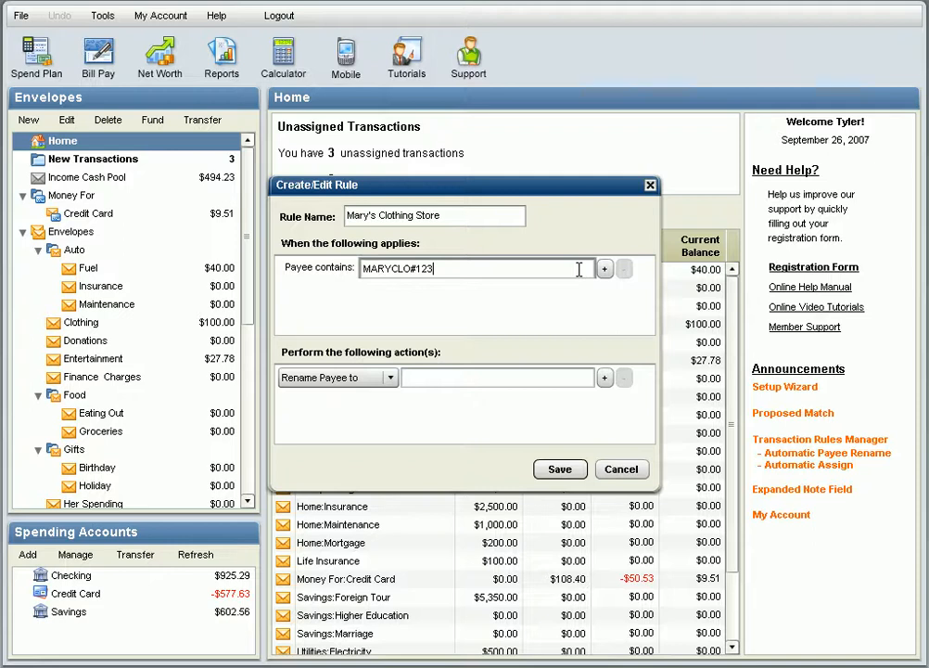
key("BackSpace")
key("BackSpace")
key("BackSpace")
key("BackSpace")
key("BackSpace")
key("BackSpace")
Rename matching payees to 'Mary's Clothing Store' and add an Assign to Clothing action
left_click(582, 378)
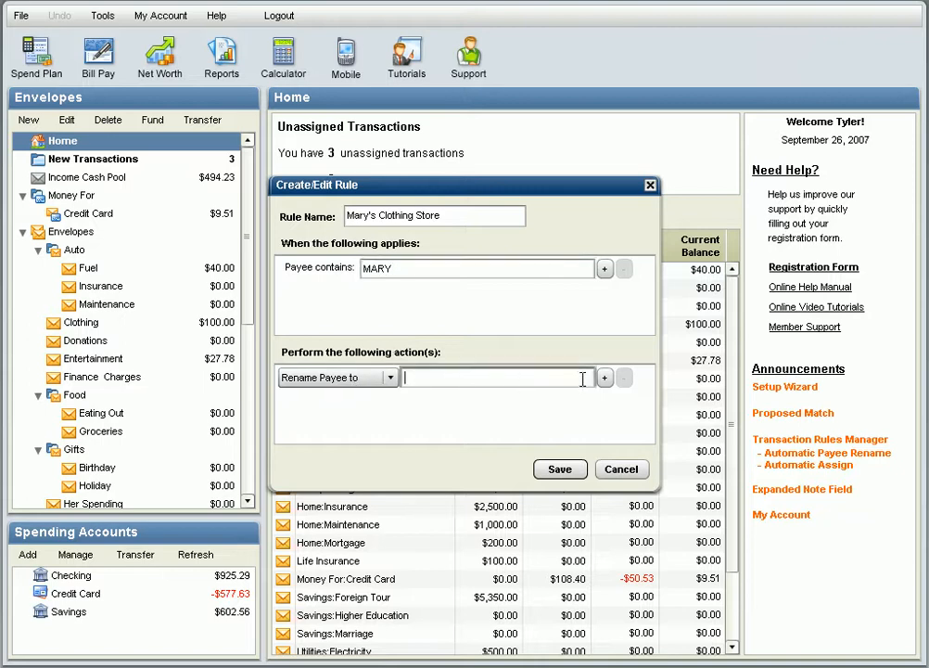
type("Mary's Clothing Store")
left_click(604, 377)
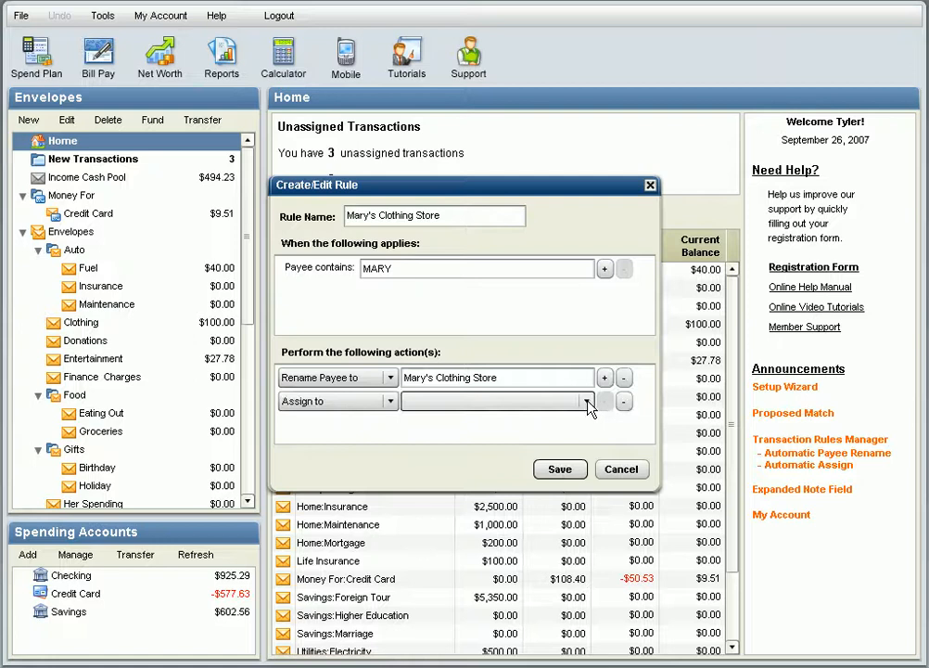
left_click(588, 401)
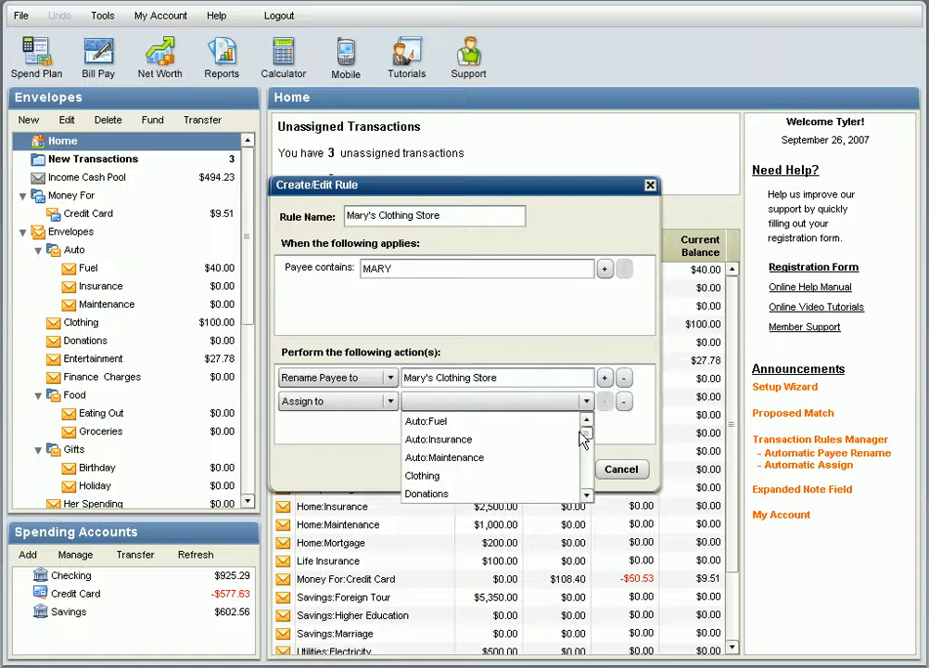
left_click(573, 476)
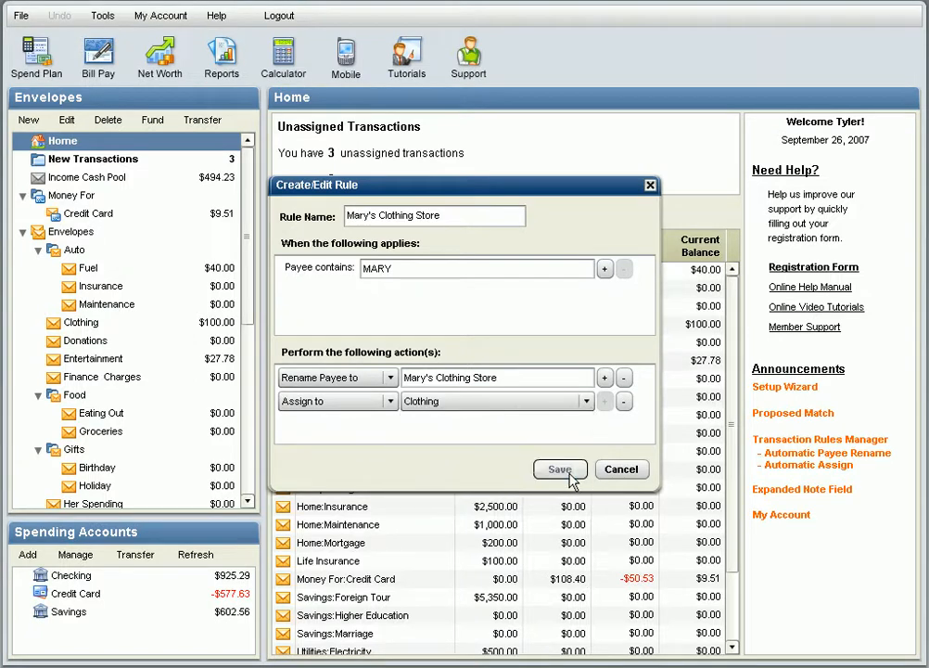
Save the rule, run it on existing unassigned transactions, and close the rules manager
left_click(570, 475)
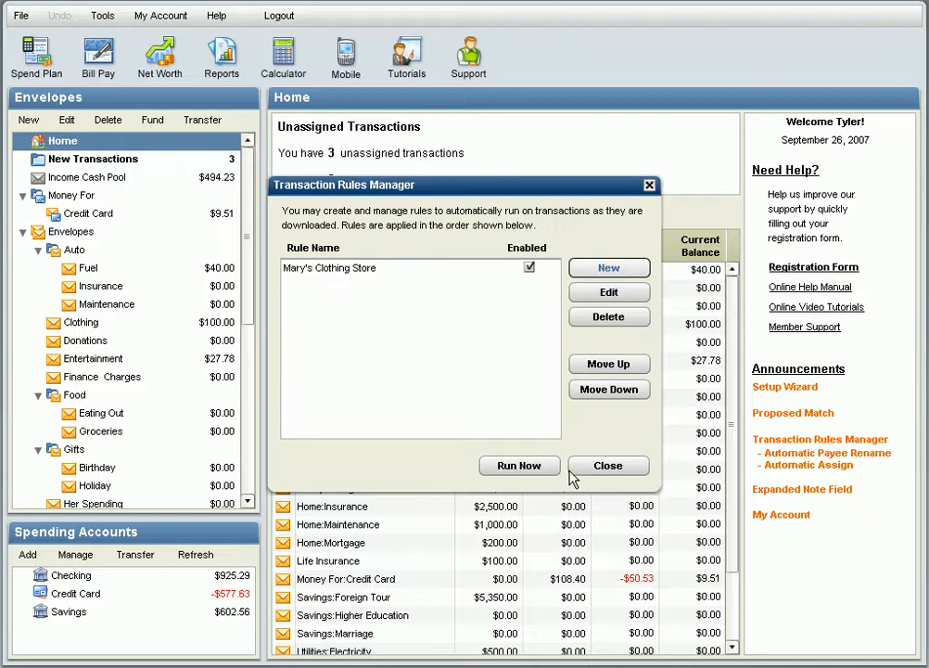
left_click(546, 468)
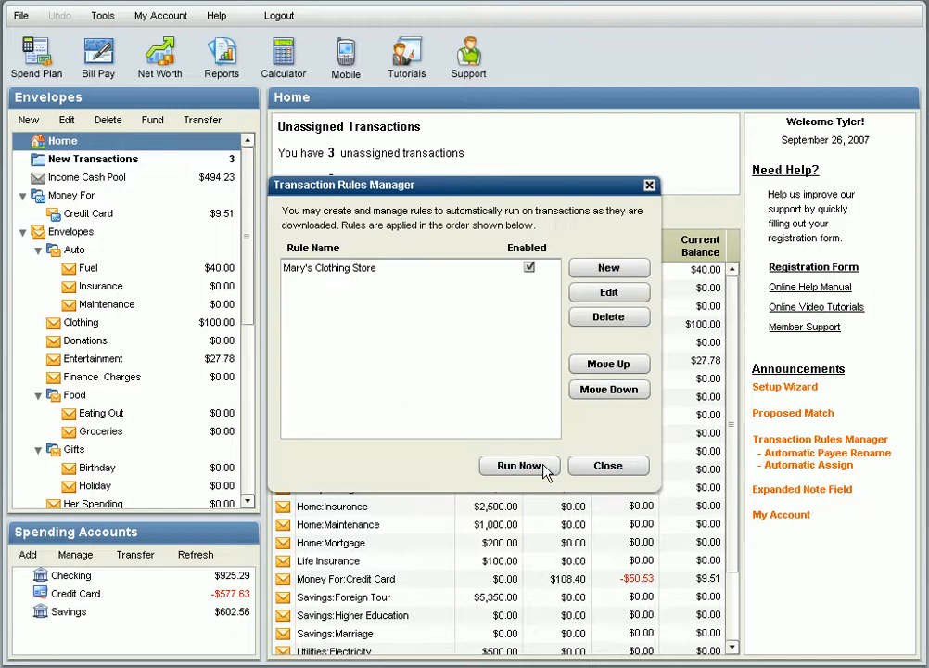
left_click(545, 469)
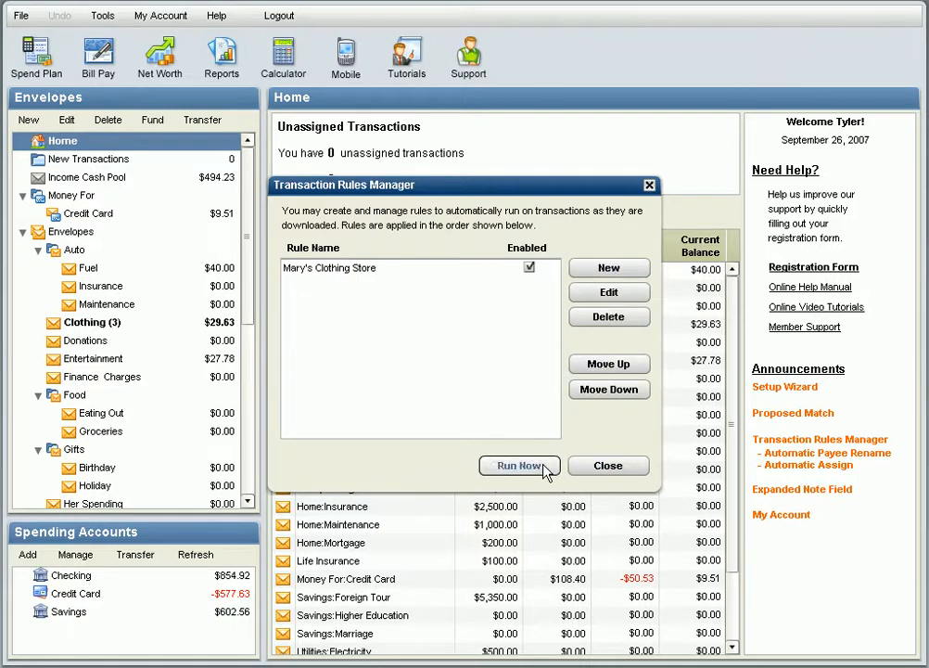
left_click(583, 468)
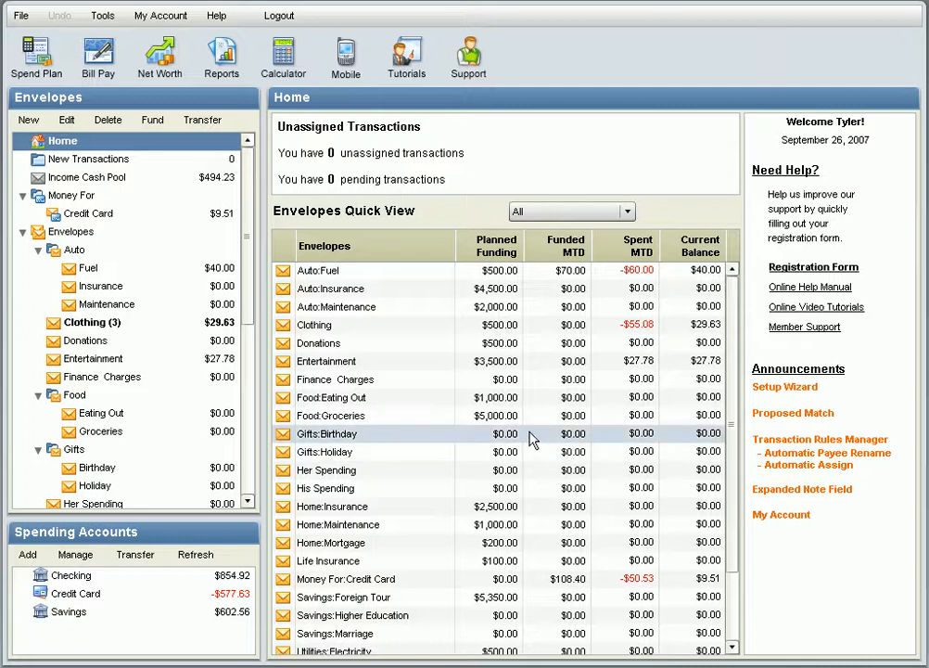
Accept all auto-assigned Clothing transactions, then move the 08-31-2007 payment back to New Transactions
left_click(175, 165)
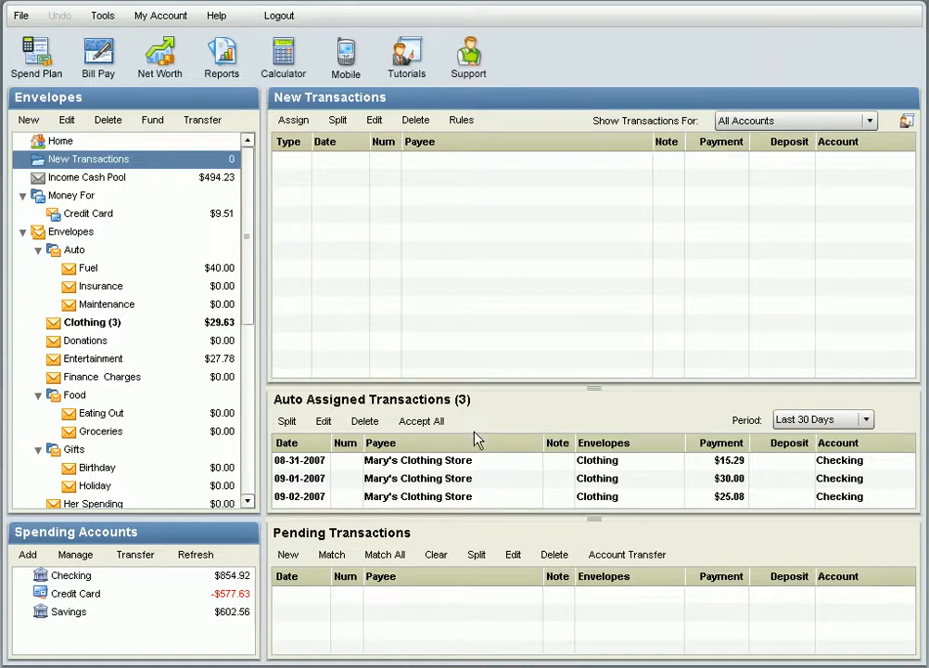
left_click(486, 464)
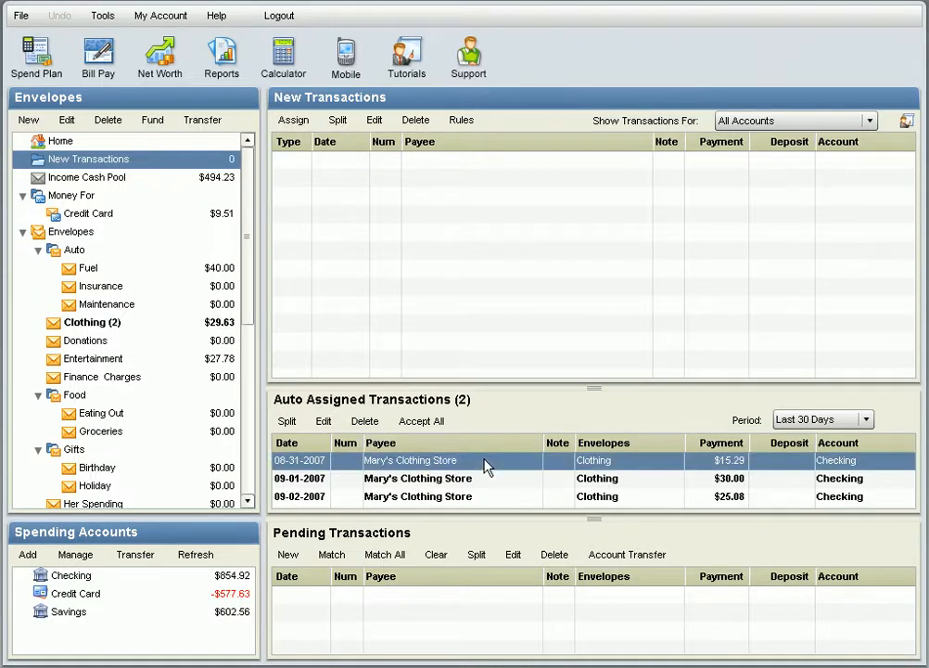
left_click(428, 425)
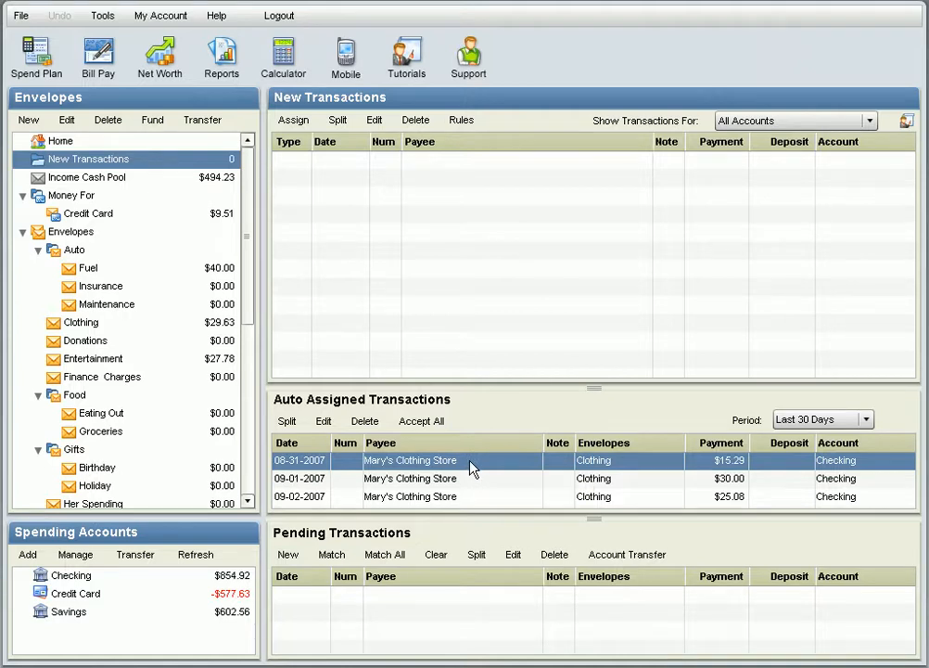
left_click_drag(464, 456, 231, 165)
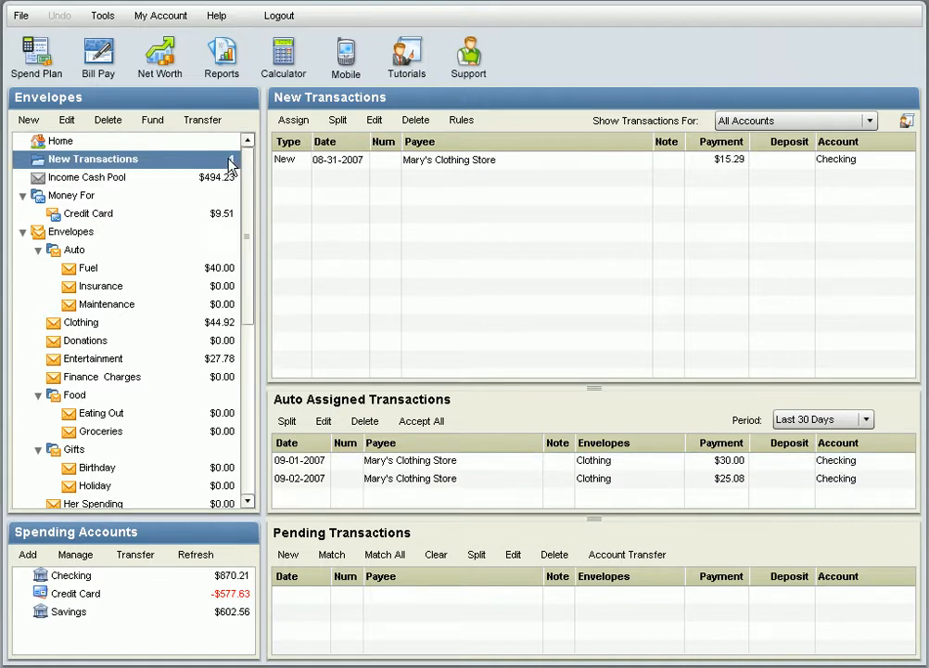